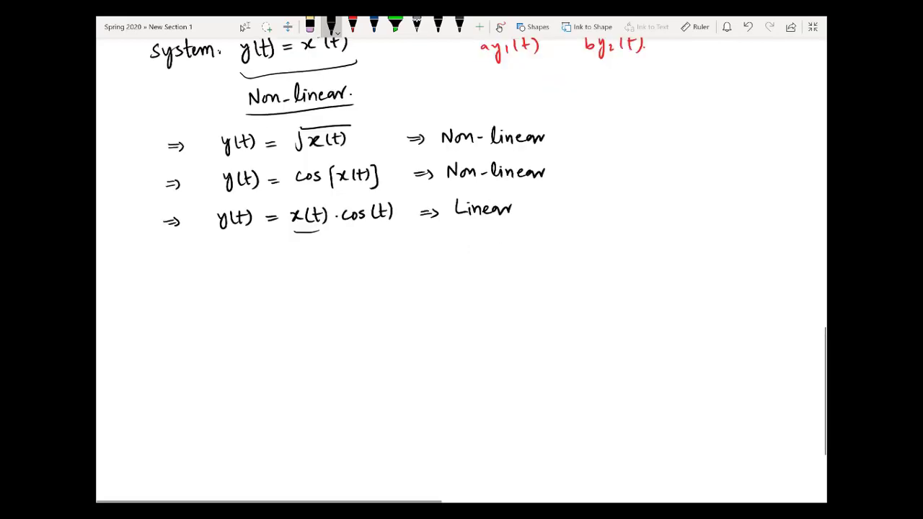
Draw a dashed divider line across the page below the linearity examples.
scroll(462, 260, down, 2)
drag(129, 217, 191, 214)
drag(225, 211, 234, 211)
drag(274, 211, 288, 210)
drag(316, 209, 390, 205)
drag(430, 203, 439, 201)
drag(486, 196, 585, 194)
drag(628, 189, 653, 189)
drag(693, 186, 714, 185)
drag(768, 181, 783, 180)
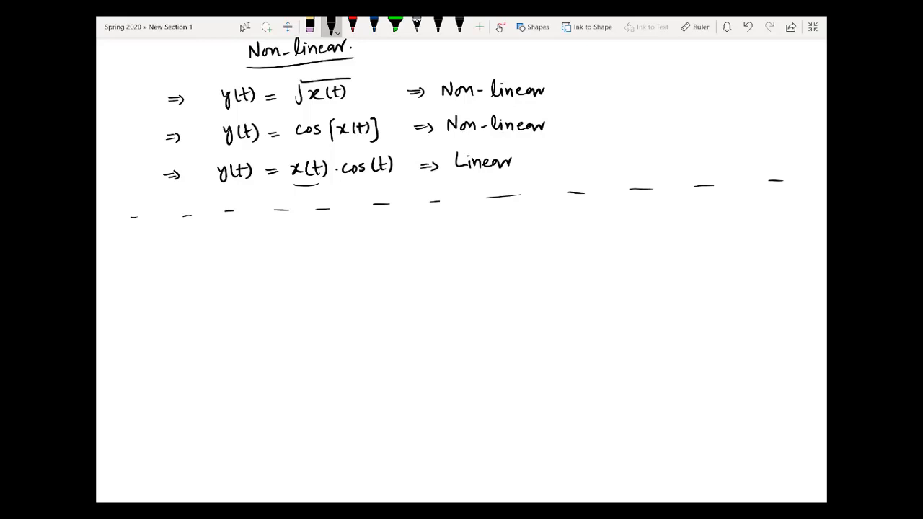
Handwrite the heading 'Time-Invariant:' below the divider and underline it.
drag(136, 237, 153, 236)
mouse_move(145, 237)
mouse_down()
mouse_move(146, 251)
mouse_move(204, 252)
mouse_up()
mouse_move(199, 239)
mouse_down()
mouse_move(209, 237)
mouse_move(213, 251)
mouse_up()
drag(214, 246, 223, 253)
drag(226, 244, 234, 244)
drag(243, 245, 269, 251)
drag(270, 245, 283, 252)
drag(278, 242, 287, 241)
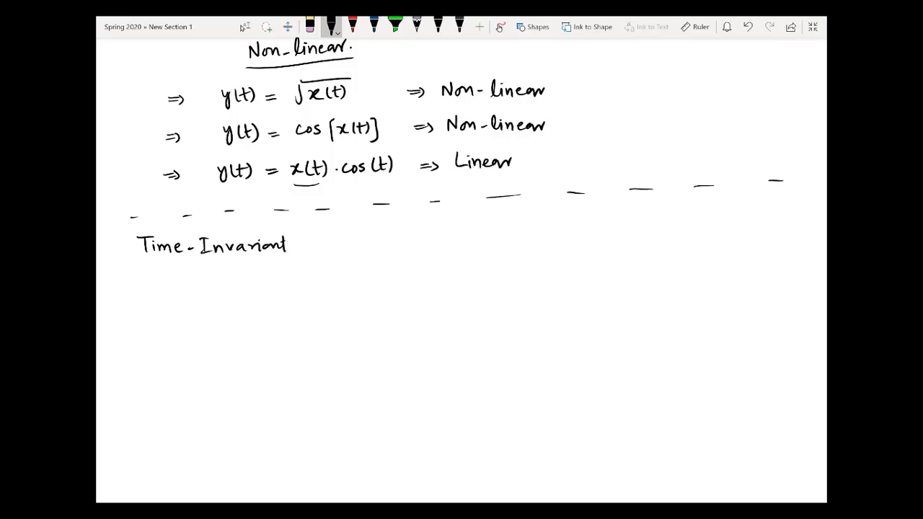
drag(144, 267, 296, 258)
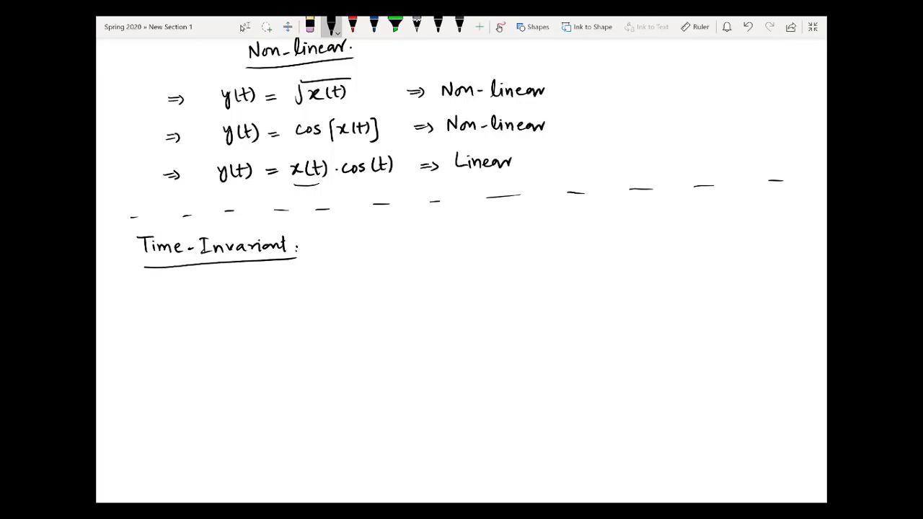
scroll(461, 288, down, 3)
Handwrite x(t) with a 'sys' arrow leading to y(t) under the heading.
click(245, 27)
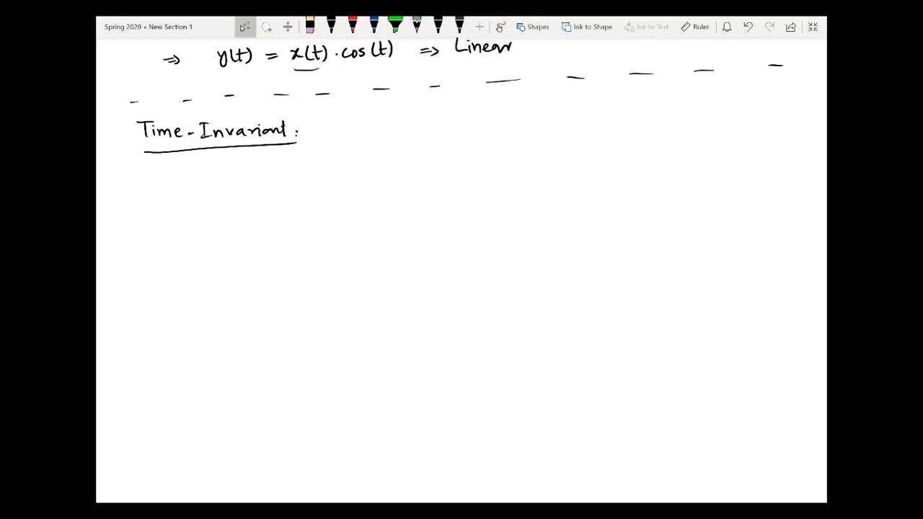
click(331, 27)
drag(328, 154, 337, 165)
mouse_move(337, 154)
mouse_down()
mouse_move(329, 165)
mouse_move(342, 165)
mouse_up()
mouse_move(349, 152)
mouse_down()
mouse_move(351, 165)
mouse_move(354, 157)
mouse_up()
mouse_move(356, 152)
mouse_down()
mouse_move(357, 165)
mouse_move(452, 156)
mouse_move(445, 160)
mouse_up()
mouse_move(396, 137)
mouse_down()
mouse_move(392, 147)
mouse_move(402, 153)
mouse_move(411, 144)
mouse_up()
click(424, 142)
mouse_move(480, 148)
mouse_down()
mouse_move(474, 167)
mouse_move(487, 158)
mouse_up()
mouse_move(494, 144)
mouse_down()
mouse_move(494, 157)
mouse_move(497, 150)
mouse_up()
drag(499, 144, 502, 162)
On the next line, write x(t−t₀) with a 'sys' arrow leading to y(t−t₀).
mouse_move(291, 190)
mouse_down()
mouse_move(296, 201)
mouse_move(310, 200)
mouse_up()
mouse_move(321, 187)
mouse_down()
mouse_move(321, 201)
mouse_move(326, 191)
mouse_up()
drag(329, 196, 355, 191)
mouse_move(356, 191)
mouse_down()
mouse_move(464, 193)
mouse_move(412, 184)
mouse_move(429, 180)
mouse_move(423, 189)
mouse_move(485, 190)
mouse_up()
click(438, 181)
mouse_move(491, 181)
mouse_down()
mouse_move(486, 201)
mouse_move(505, 192)
mouse_up()
drag(500, 184, 524, 190)
drag(521, 184, 531, 183)
drag(536, 184, 543, 195)
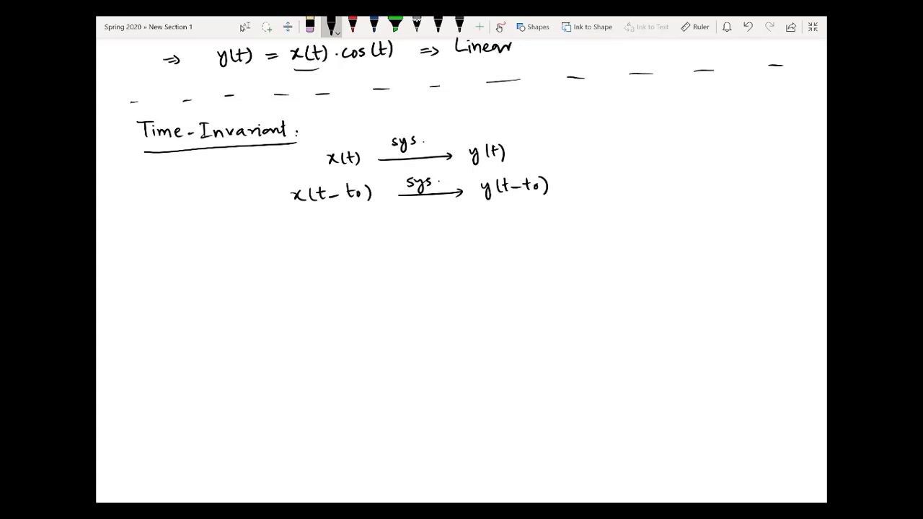
scroll(461, 259, down, 2)
Write x(t) with an arrow, erase and redraw the arrow, and label it 'sys'.
click(244, 27)
drag(221, 173, 246, 182)
drag(242, 171, 252, 172)
mouse_move(255, 169)
mouse_down()
mouse_move(258, 183)
mouse_move(320, 179)
mouse_up()
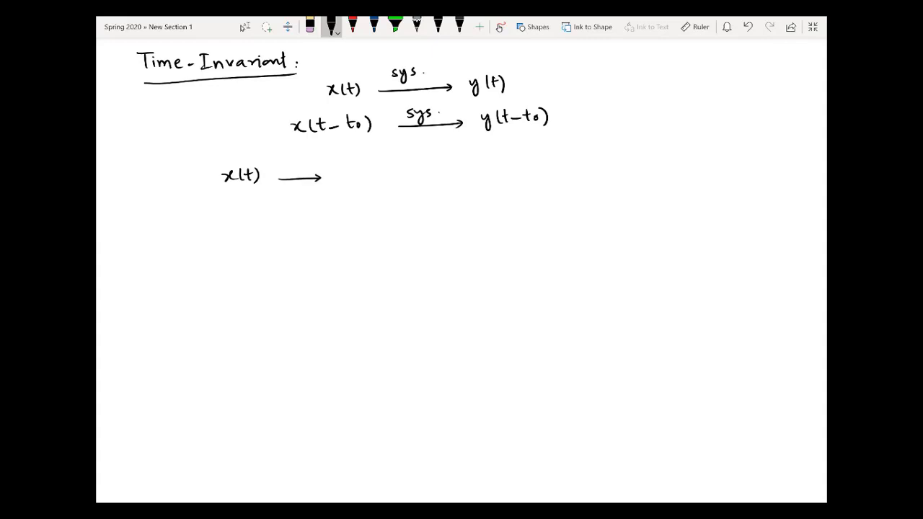
click(310, 26)
drag(281, 178, 405, 182)
click(331, 27)
mouse_move(329, 161)
mouse_down()
mouse_move(322, 169)
mouse_move(340, 170)
mouse_up()
Add y(t), then a Delay arrow leading to y(t−t₀).
mouse_move(424, 166)
mouse_down()
mouse_move(428, 186)
mouse_move(436, 180)
mouse_up()
mouse_move(443, 166)
mouse_down()
mouse_move(444, 179)
mouse_move(450, 169)
mouse_up()
mouse_move(449, 166)
mouse_down()
mouse_move(451, 179)
mouse_move(544, 176)
mouse_move(537, 179)
mouse_up()
mouse_move(482, 159)
mouse_down()
mouse_move(520, 165)
mouse_move(516, 176)
mouse_move(578, 177)
mouse_up()
mouse_move(585, 160)
mouse_down()
mouse_move(586, 176)
mouse_move(590, 165)
mouse_up()
drag(591, 173, 604, 175)
drag(600, 169, 618, 180)
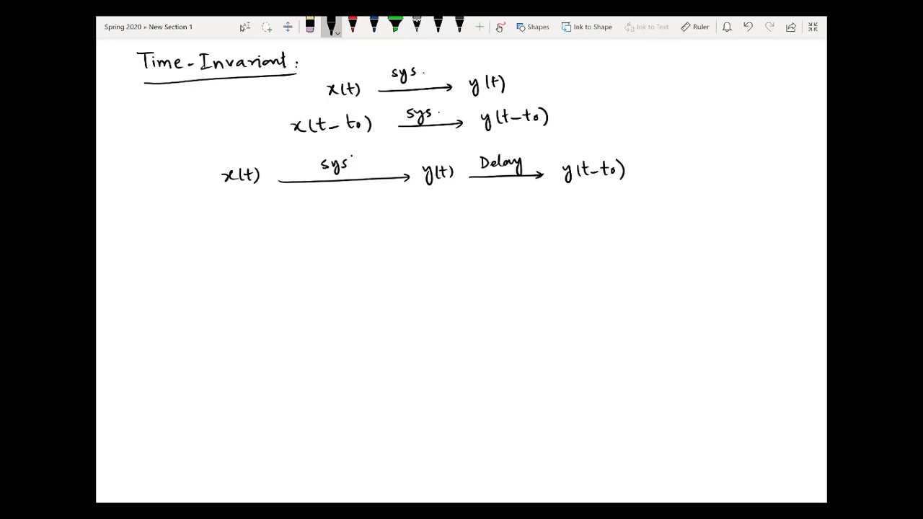
Mark the upper path (I) and draw a lower branch from x(t) through Delay to x(t−t₀).
drag(672, 157, 673, 173)
mouse_move(667, 156)
mouse_down()
mouse_move(677, 156)
mouse_move(663, 171)
mouse_up()
drag(685, 153, 686, 171)
mouse_move(294, 183)
mouse_down()
mouse_move(297, 244)
mouse_move(408, 242)
mouse_up()
mouse_move(324, 220)
mouse_down()
mouse_move(325, 235)
mouse_move(364, 231)
mouse_move(363, 239)
mouse_up()
mouse_move(422, 229)
mouse_down()
mouse_move(424, 239)
mouse_move(439, 238)
mouse_up()
mouse_move(450, 223)
mouse_down()
mouse_move(449, 237)
mouse_move(453, 230)
mouse_up()
drag(454, 235, 467, 236)
drag(461, 230, 470, 229)
mouse_move(473, 231)
mouse_down()
mouse_move(480, 241)
mouse_move(556, 234)
mouse_move(509, 226)
mouse_move(521, 234)
mouse_move(528, 226)
mouse_up()
Add a 'sys' arrow to y′(t), double-underline x(t−t₀), and draw a fork after y′(t).
mouse_move(538, 221)
mouse_down()
mouse_move(577, 234)
mouse_move(577, 244)
mouse_move(583, 223)
mouse_move(590, 236)
mouse_up()
mouse_move(598, 224)
mouse_down()
mouse_move(601, 235)
mouse_move(605, 224)
mouse_up()
drag(607, 221, 609, 235)
drag(428, 252, 468, 250)
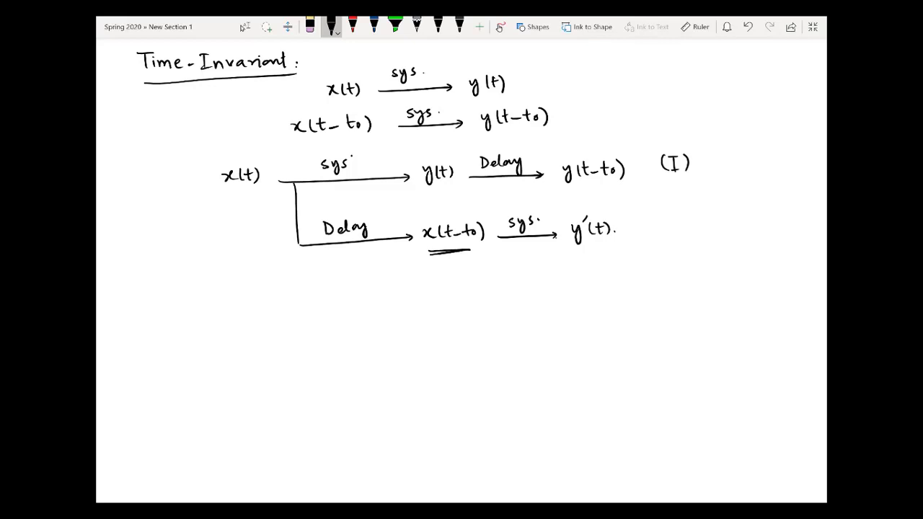
mouse_move(614, 233)
mouse_down()
mouse_move(642, 234)
mouse_move(641, 225)
mouse_move(640, 235)
mouse_move(669, 208)
mouse_move(686, 220)
mouse_move(678, 210)
mouse_move(718, 208)
mouse_up()
Write '= y(t−t₀) ⇒ TI' on the upper fork branch.
mouse_move(723, 198)
mouse_down()
mouse_move(722, 213)
mouse_move(728, 205)
mouse_up()
drag(727, 207, 736, 215)
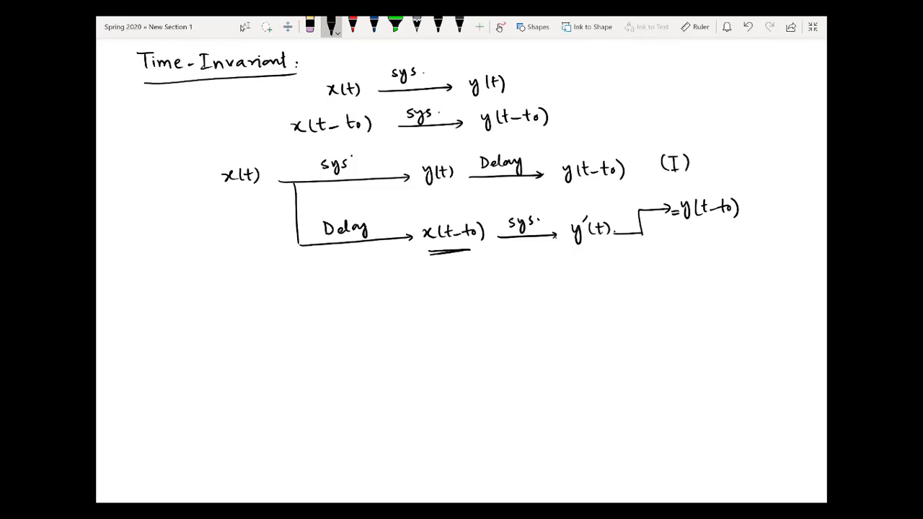
mouse_move(762, 199)
mouse_down()
mouse_move(764, 209)
mouse_move(771, 199)
mouse_move(777, 209)
mouse_up()
drag(751, 203, 752, 212)
Draw the lower fork with '≠ y(t−t₀) ⇒ TV' and add a bracket left of the diagram.
mouse_move(640, 234)
mouse_down()
mouse_move(659, 274)
mouse_move(682, 267)
mouse_up()
mouse_move(670, 271)
mouse_down()
mouse_move(684, 271)
mouse_move(675, 281)
mouse_move(696, 267)
mouse_move(694, 280)
mouse_up()
drag(712, 256, 714, 272)
drag(712, 264, 730, 268)
mouse_move(736, 257)
mouse_down()
mouse_move(734, 272)
mouse_move(740, 264)
mouse_up()
mouse_move(740, 267)
mouse_down()
mouse_move(746, 275)
mouse_move(764, 266)
mouse_up()
mouse_move(755, 270)
mouse_down()
mouse_move(790, 258)
mouse_move(783, 273)
mouse_up()
drag(791, 264, 794, 276)
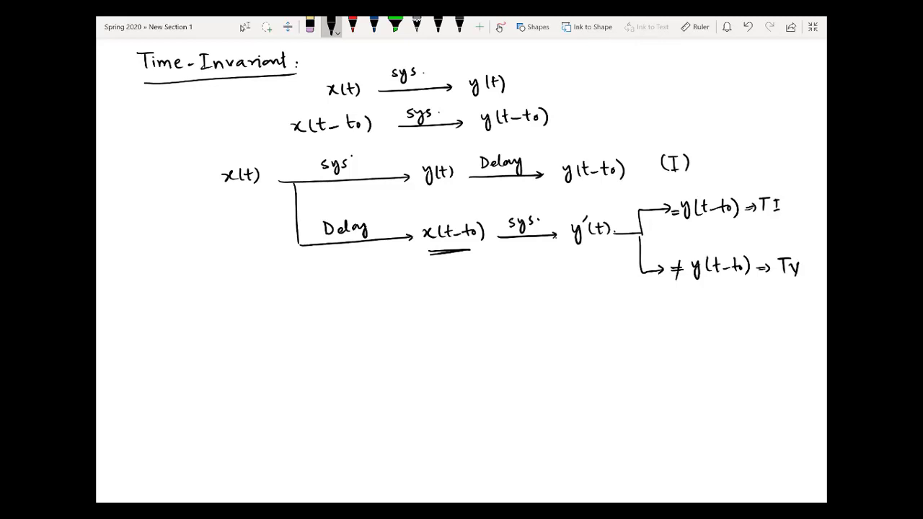
mouse_move(195, 156)
mouse_down()
mouse_move(201, 252)
mouse_move(214, 255)
mouse_move(206, 153)
mouse_up()
Below the diagram, write the underlined 'Ex.1:' followed by y(t) = x(t−1).
scroll(462, 252, down, 3)
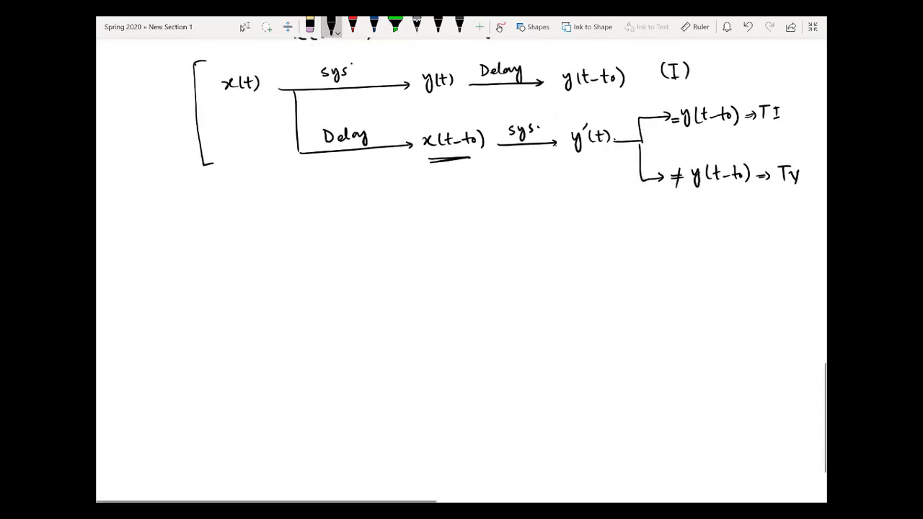
click(331, 27)
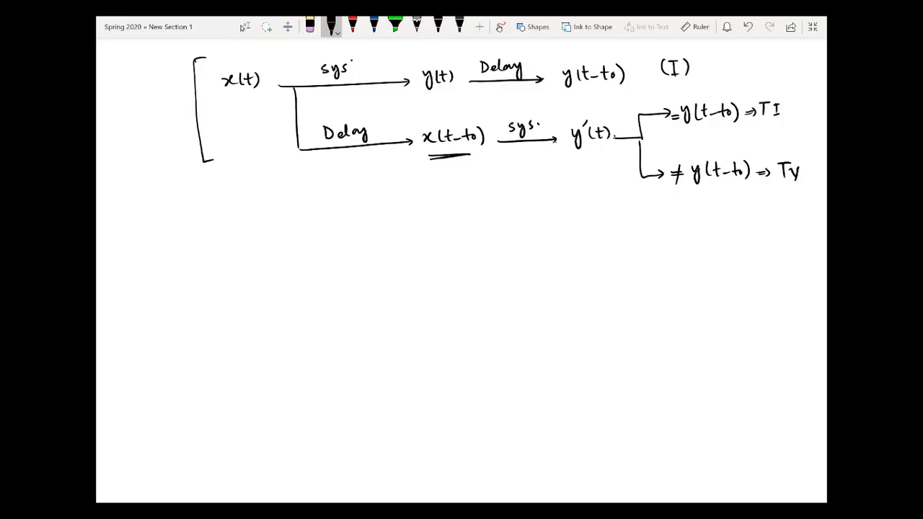
mouse_move(133, 197)
mouse_down()
mouse_move(134, 212)
mouse_move(142, 197)
mouse_up()
drag(134, 204, 144, 211)
mouse_move(144, 201)
mouse_down()
mouse_move(144, 212)
mouse_move(176, 212)
mouse_up()
drag(138, 216, 236, 213)
click(182, 205)
click(181, 211)
mouse_move(242, 198)
mouse_down()
mouse_move(244, 212)
mouse_move(249, 204)
mouse_up()
mouse_move(249, 199)
mouse_down()
mouse_move(252, 214)
mouse_move(272, 203)
mouse_move(290, 211)
mouse_up()
mouse_move(294, 201)
mouse_down()
mouse_move(287, 211)
mouse_move(310, 210)
mouse_up()
drag(309, 202, 332, 209)
drag(336, 194, 339, 210)
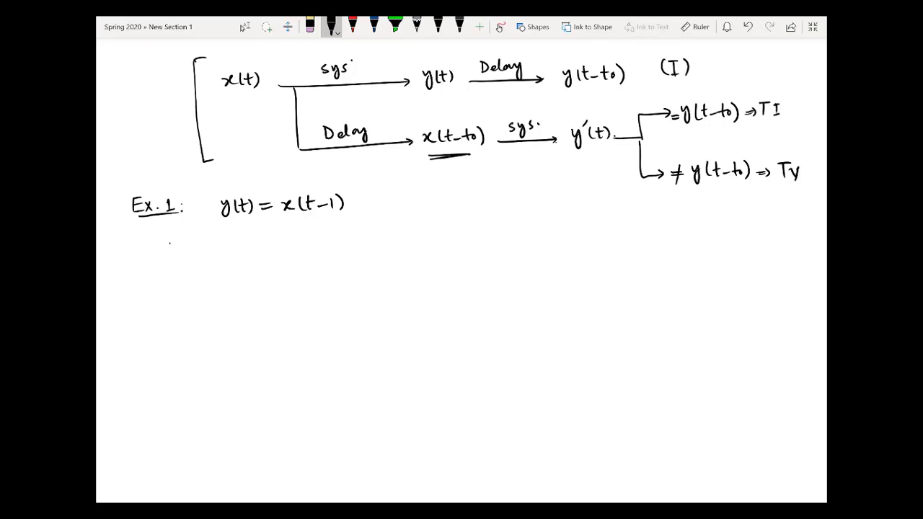
Write x(t) on the line below Ex.1.
drag(168, 245, 178, 255)
mouse_move(178, 244)
mouse_down()
mouse_move(169, 255)
mouse_move(184, 256)
mouse_up()
mouse_move(192, 240)
mouse_down()
mouse_move(192, 255)
mouse_move(196, 246)
mouse_up()
drag(197, 239, 198, 256)
Draw a 'sys.' arrow from x(t) to y(t) = x(t−1).
mouse_move(218, 249)
mouse_down()
mouse_move(251, 248)
mouse_move(221, 240)
mouse_move(273, 246)
mouse_move(272, 258)
mouse_move(285, 250)
mouse_up()
click(246, 235)
mouse_move(292, 234)
mouse_down()
mouse_move(292, 249)
mouse_move(296, 240)
mouse_up()
mouse_move(297, 235)
mouse_down()
mouse_move(300, 251)
mouse_move(335, 247)
mouse_up()
drag(351, 233, 356, 247)
drag(352, 240, 371, 241)
mouse_move(374, 232)
mouse_down()
mouse_move(380, 248)
mouse_move(474, 238)
mouse_up()
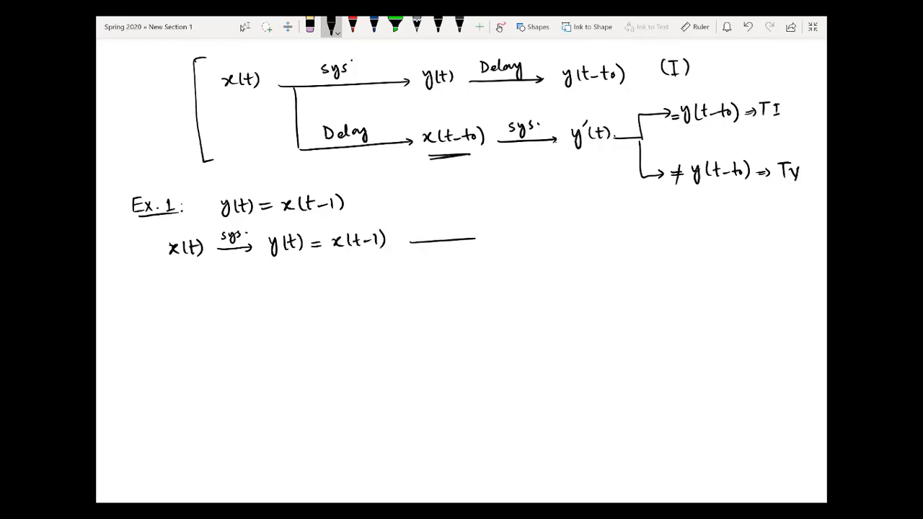
Add a Delay arrow leading to x(t−t₀−1).
mouse_move(418, 220)
mouse_down()
mouse_move(418, 232)
mouse_move(432, 229)
mouse_up()
drag(436, 219, 445, 230)
drag(447, 222, 449, 239)
drag(493, 232, 504, 239)
mouse_move(505, 229)
mouse_down()
mouse_move(494, 241)
mouse_move(515, 241)
mouse_up()
drag(530, 234, 547, 237)
drag(542, 228, 574, 232)
drag(578, 221, 583, 240)
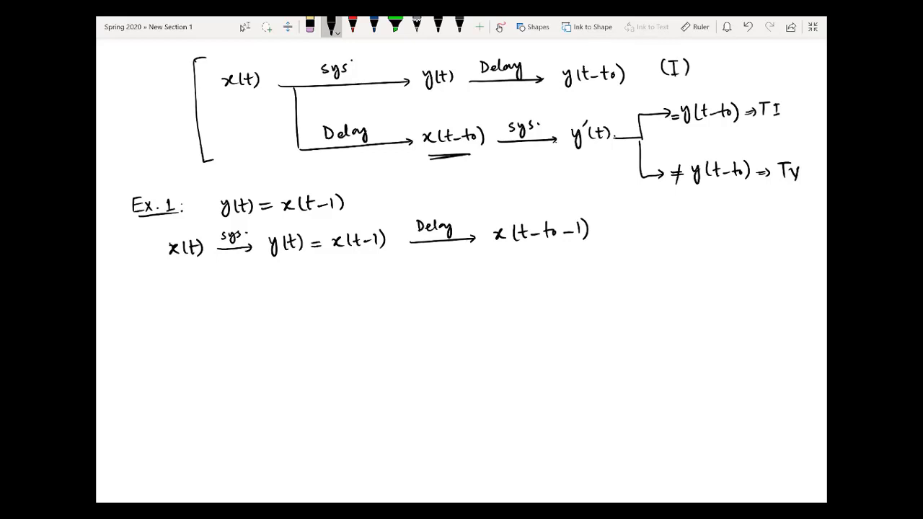
scroll(462, 216, down, 2)
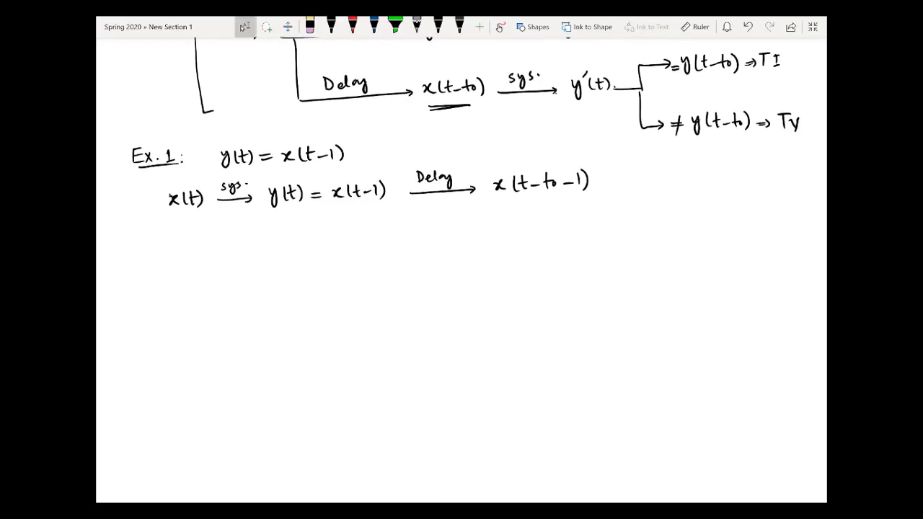
Below the first Ex. 1 line, write x(t) →Delay→ x(t−t0) →sys.→ in black ink.
mouse_move(165, 247)
mouse_down()
mouse_move(176, 258)
mouse_move(167, 257)
mouse_move(182, 258)
mouse_up()
mouse_move(191, 245)
mouse_down()
mouse_move(189, 258)
mouse_move(193, 248)
mouse_up()
mouse_move(196, 244)
mouse_down()
mouse_move(197, 258)
mouse_move(297, 247)
mouse_move(291, 253)
mouse_up()
mouse_move(229, 232)
mouse_down()
mouse_move(230, 245)
mouse_move(315, 251)
mouse_up()
mouse_move(322, 241)
mouse_down()
mouse_move(311, 250)
mouse_move(328, 251)
mouse_up()
mouse_move(336, 235)
mouse_down()
mouse_move(338, 250)
mouse_move(362, 248)
mouse_up()
drag(356, 242, 368, 241)
mouse_move(373, 233)
mouse_down()
mouse_move(374, 251)
mouse_move(466, 247)
mouse_up()
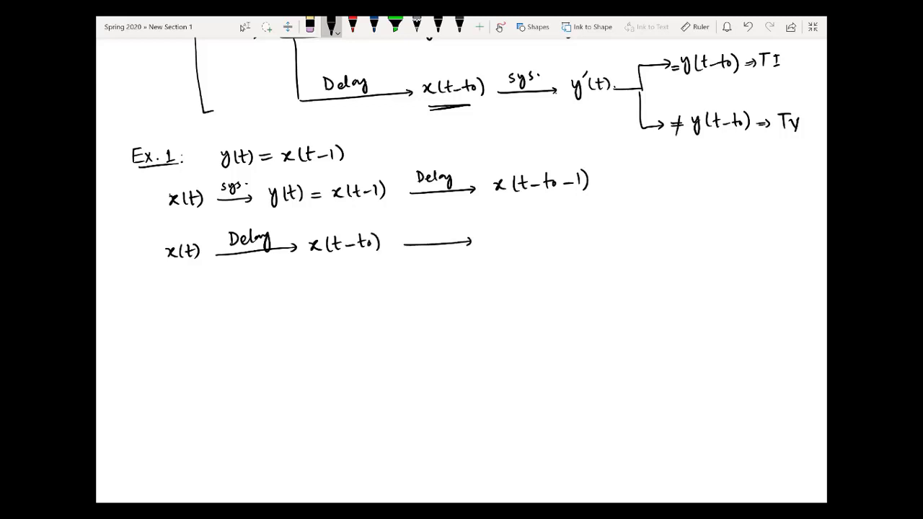
drag(425, 224, 419, 233)
drag(428, 225, 431, 242)
drag(445, 224, 439, 232)
click(449, 229)
Box the equation y(t) = x(t−1), underline x(t−t0), and write the output x(t−t0−1).
mouse_move(220, 173)
mouse_down()
mouse_move(269, 172)
mouse_move(350, 138)
mouse_move(216, 145)
mouse_move(220, 173)
mouse_up()
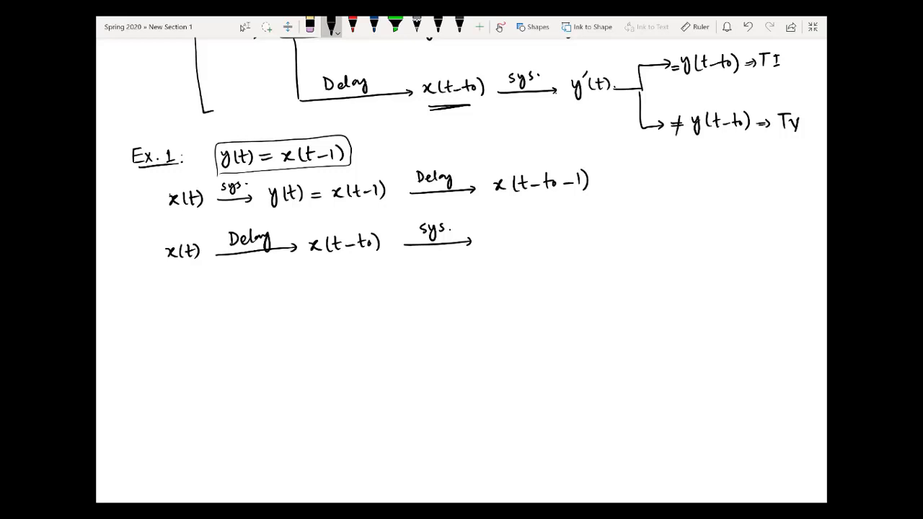
mouse_move(309, 259)
mouse_down()
mouse_move(319, 266)
mouse_move(383, 258)
mouse_up()
mouse_move(491, 234)
mouse_down()
mouse_move(518, 232)
mouse_move(541, 242)
mouse_up()
drag(540, 235, 569, 235)
mouse_move(577, 223)
mouse_down()
mouse_move(580, 243)
mouse_move(593, 246)
mouse_up()
Link the two x(t−t0−1) results with a curved arrow, tick the TI case, and write 'equal.'.
mouse_move(605, 184)
mouse_down()
mouse_move(617, 232)
mouse_move(605, 189)
mouse_up()
drag(785, 84, 812, 79)
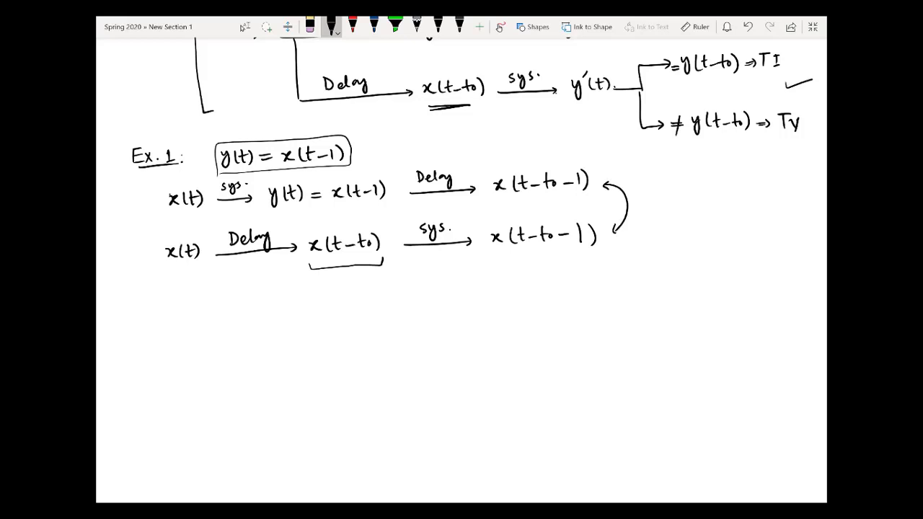
drag(638, 201, 680, 201)
click(684, 201)
Write the conclusion 'Time Invariant' and underline it.
mouse_move(647, 239)
mouse_down()
mouse_move(666, 238)
mouse_move(655, 255)
mouse_move(667, 253)
mouse_up()
mouse_move(669, 246)
mouse_down()
mouse_move(699, 253)
mouse_move(707, 239)
mouse_up()
drag(696, 250, 745, 249)
click(731, 246)
mouse_move(753, 243)
mouse_down()
mouse_move(770, 241)
mouse_move(767, 251)
mouse_up()
drag(754, 242, 776, 240)
drag(653, 263, 798, 256)
scroll(461, 217, down, 2)
Switch to the black pen and write the underlined label 'Ex. 2.'.
click(245, 27)
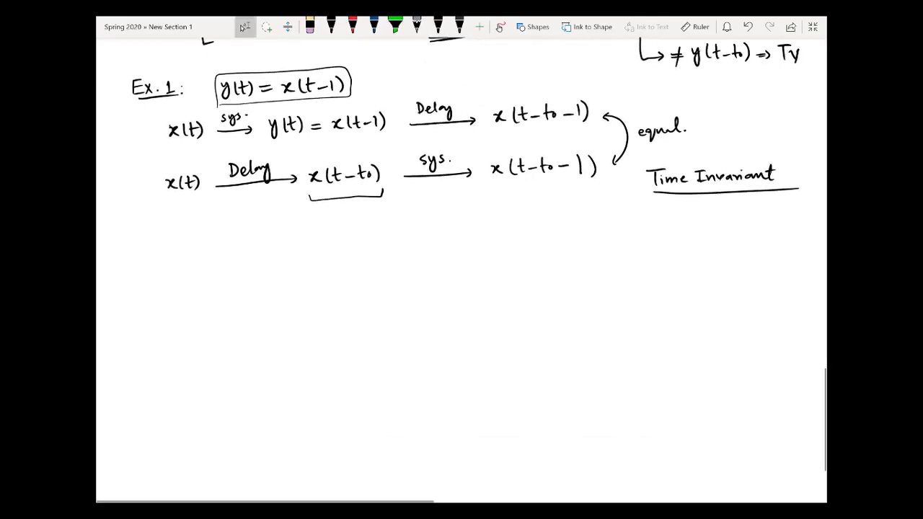
click(331, 26)
drag(135, 241, 134, 255)
drag(134, 241, 143, 247)
drag(135, 254, 156, 254)
click(159, 251)
mouse_move(156, 244)
mouse_down()
mouse_move(148, 255)
mouse_move(248, 254)
mouse_up()
click(182, 251)
Write and underline the equation y(t) = x(t²) beside the Ex. 2 label.
mouse_move(256, 238)
mouse_down()
mouse_move(258, 252)
mouse_move(262, 244)
mouse_up()
mouse_move(262, 238)
mouse_down()
mouse_move(266, 254)
mouse_move(286, 249)
mouse_up()
drag(301, 241, 303, 249)
mouse_move(315, 239)
mouse_down()
mouse_move(309, 249)
mouse_move(331, 248)
mouse_up()
mouse_move(327, 240)
mouse_down()
mouse_move(340, 238)
mouse_move(345, 251)
mouse_up()
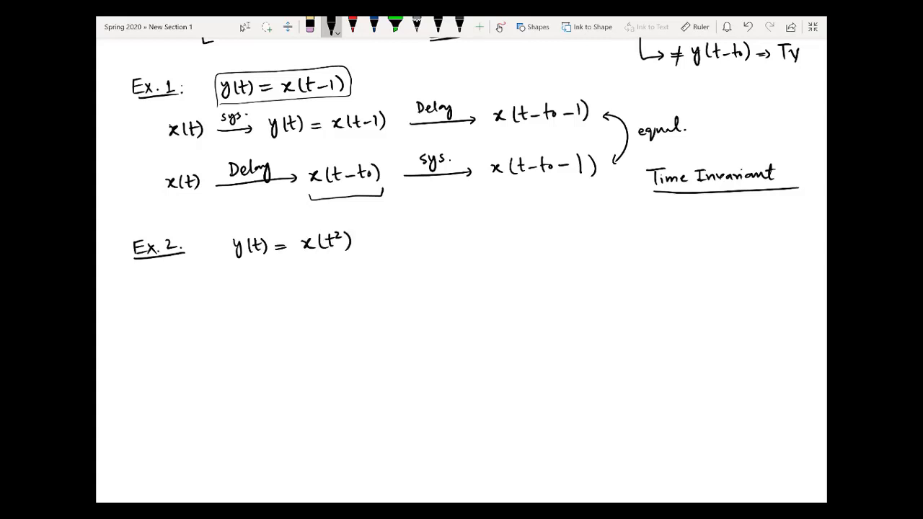
scroll(461, 288, down, 2)
drag(223, 203, 370, 191)
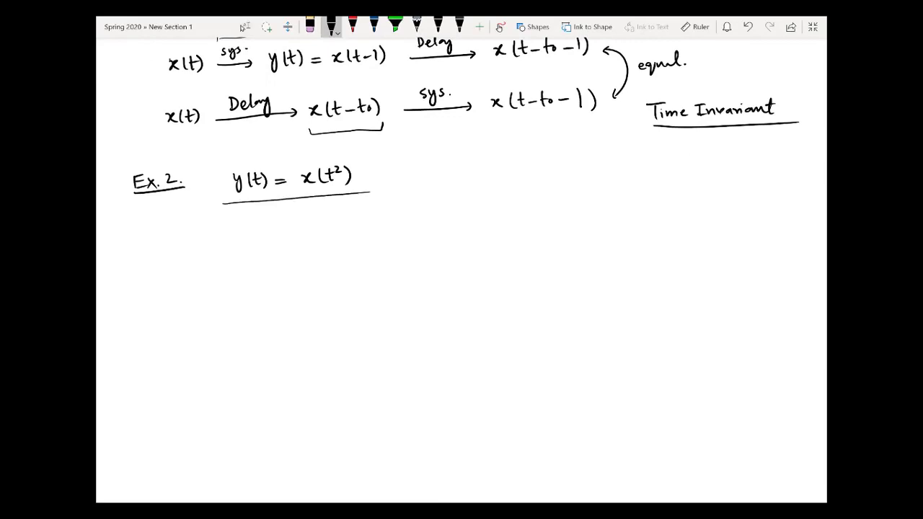
scroll(461, 288, down, 1)
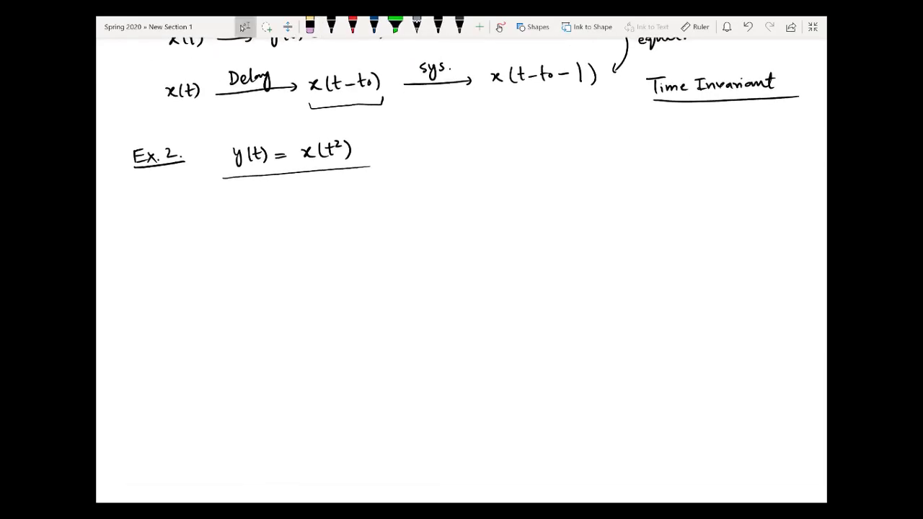
scroll(461, 288, up, 1)
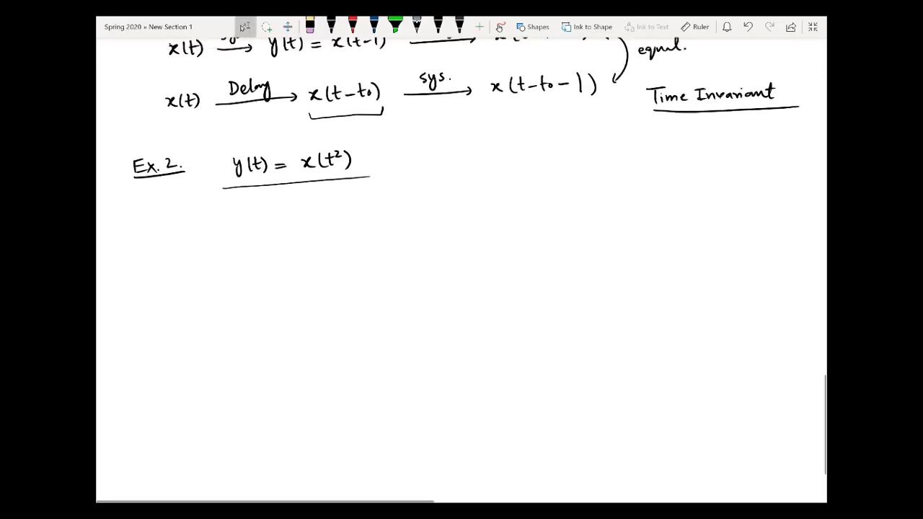
In black ink, write x(t) →sys.→ y(t) = x(t²) below Ex. 2.
click(331, 26)
mouse_move(176, 224)
mouse_down()
mouse_move(189, 235)
mouse_move(312, 229)
mouse_move(305, 234)
mouse_up()
drag(255, 213, 250, 224)
mouse_move(258, 215)
mouse_down()
mouse_move(260, 228)
mouse_move(269, 222)
mouse_up()
click(277, 219)
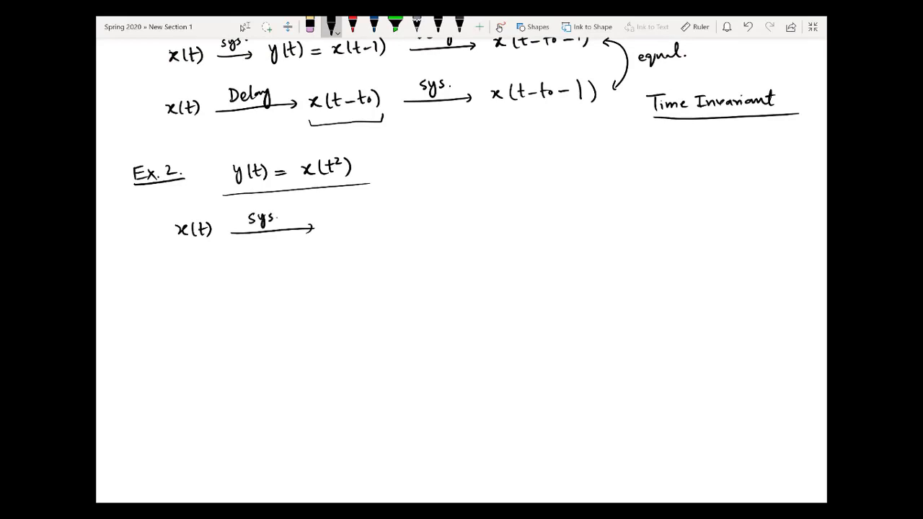
mouse_move(331, 219)
mouse_down()
mouse_move(333, 238)
mouse_move(360, 232)
mouse_up()
drag(371, 225, 381, 225)
drag(371, 229, 415, 226)
mouse_move(411, 219)
mouse_down()
mouse_move(432, 230)
mouse_move(516, 225)
mouse_up()
Label the next arrow Delay and write the delayed output x[(t−t0)²].
mouse_move(461, 203)
mouse_down()
mouse_move(493, 211)
mouse_move(496, 220)
mouse_up()
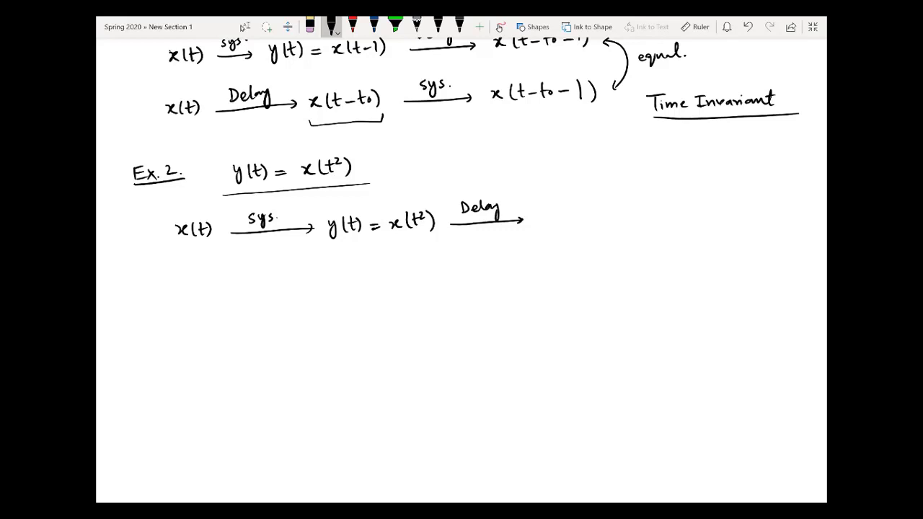
mouse_move(552, 213)
mouse_down()
mouse_move(557, 223)
mouse_move(612, 217)
mouse_move(614, 209)
mouse_up()
mouse_move(620, 210)
mouse_down()
mouse_move(627, 221)
mouse_move(637, 205)
mouse_up()
drag(566, 203, 570, 225)
drag(640, 201, 641, 223)
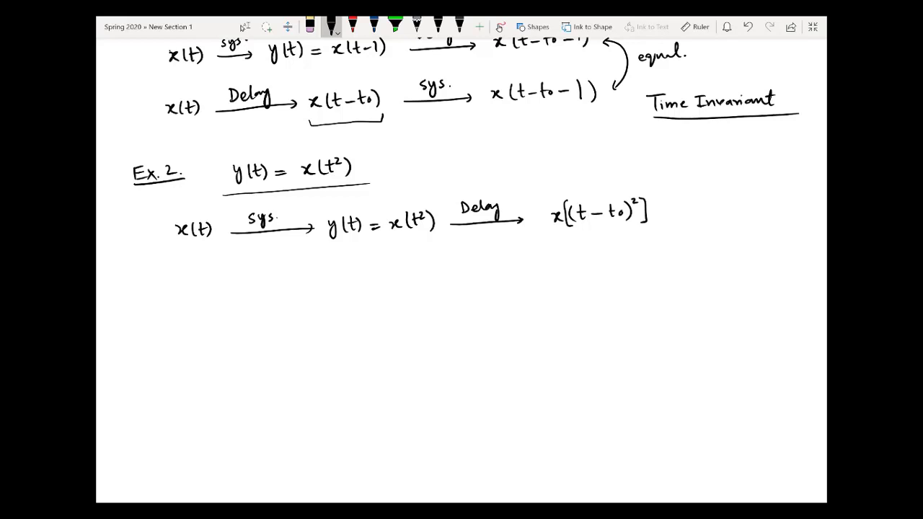
Write x(t) →Delay→ x(t−t0) →sys→ as the second Ex. 2 line.
mouse_move(174, 274)
mouse_down()
mouse_move(178, 285)
mouse_move(192, 284)
mouse_up()
drag(199, 268, 205, 281)
mouse_move(194, 274)
mouse_down()
mouse_move(206, 273)
mouse_move(209, 286)
mouse_move(315, 273)
mouse_move(310, 278)
mouse_up()
mouse_move(249, 255)
mouse_down()
mouse_move(249, 266)
mouse_move(285, 263)
mouse_move(285, 272)
mouse_move(369, 272)
mouse_up()
drag(363, 267, 394, 273)
drag(391, 265, 403, 268)
mouse_move(410, 258)
mouse_down()
mouse_move(412, 276)
mouse_move(525, 266)
mouse_move(518, 271)
mouse_up()
mouse_move(468, 251)
mouse_down()
mouse_move(462, 259)
mouse_move(473, 266)
mouse_move(482, 257)
mouse_up()
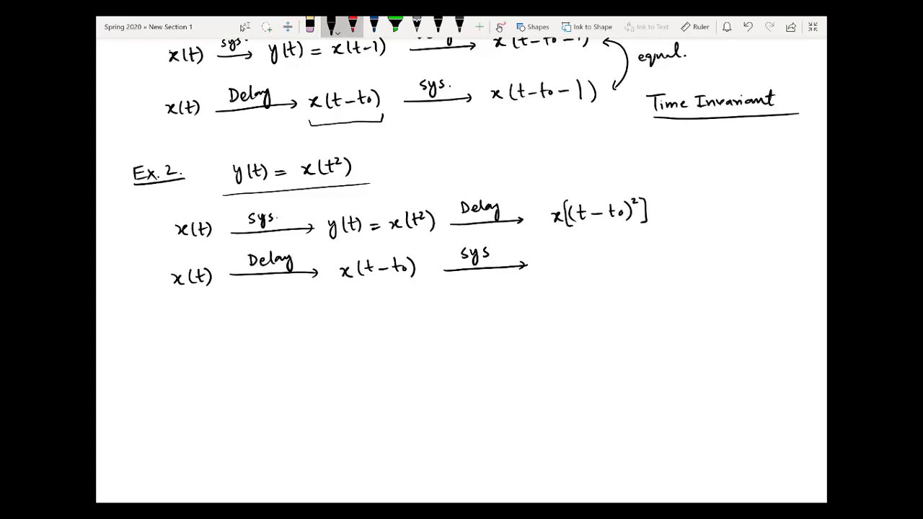
In red ink, circle the t in x(t−t0) and draw an arrow pointing at it.
click(352, 25)
mouse_move(368, 251)
mouse_down()
mouse_move(364, 280)
mouse_move(367, 250)
mouse_up()
drag(369, 313, 369, 289)
drag(364, 298, 375, 298)
click(331, 25)
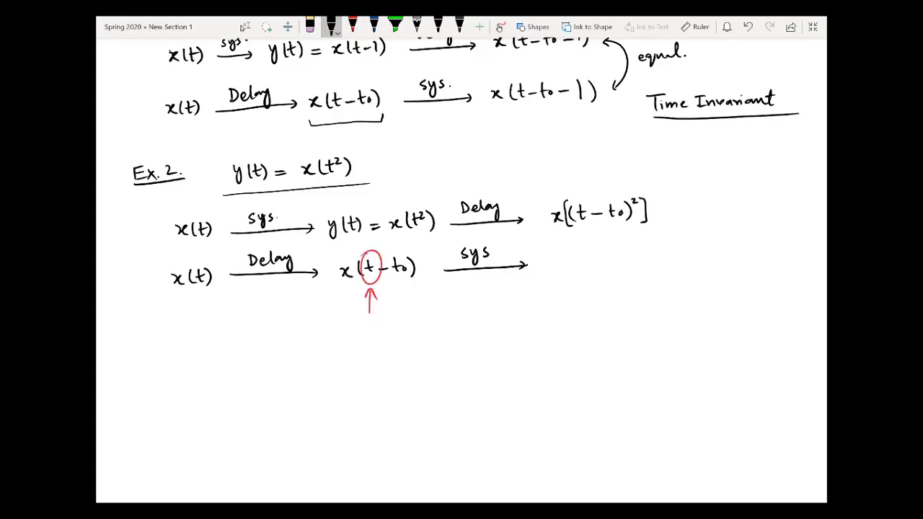
In black ink, write the output x(t²−t0) and mark it ≠ to the other result.
drag(549, 258, 557, 268)
mouse_move(559, 257)
mouse_down()
mouse_move(552, 268)
mouse_move(578, 264)
mouse_up()
drag(574, 254, 613, 264)
drag(609, 254, 629, 267)
click(635, 267)
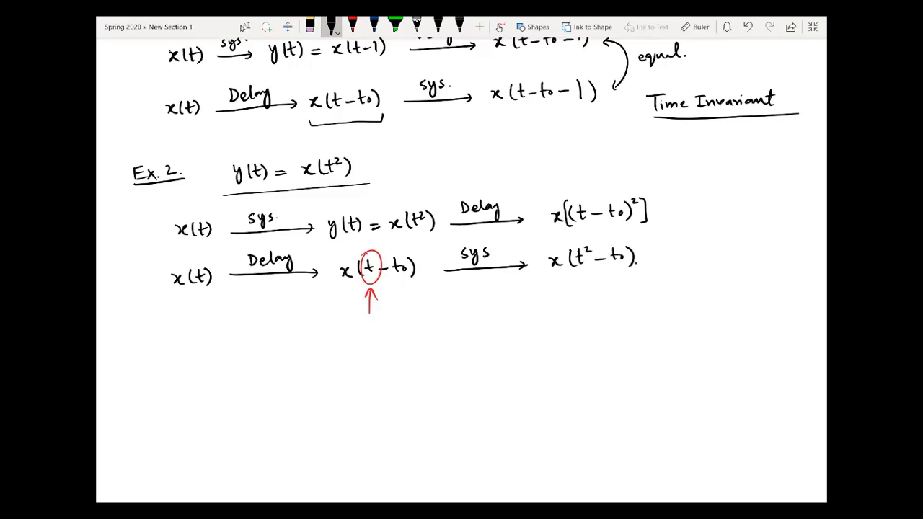
drag(670, 210, 707, 209)
mouse_move(674, 261)
mouse_down()
mouse_move(702, 259)
mouse_move(703, 231)
mouse_up()
drag(685, 239, 704, 237)
drag(698, 221, 687, 255)
In blue ink, write the conclusion 'Time-variant.' and underline it.
click(374, 26)
mouse_move(553, 294)
mouse_down()
mouse_move(571, 292)
mouse_move(566, 312)
mouse_up()
mouse_move(574, 301)
mouse_down()
mouse_move(575, 311)
mouse_move(593, 311)
mouse_up()
drag(597, 306, 605, 311)
mouse_move(607, 306)
mouse_down()
mouse_move(668, 301)
mouse_move(687, 287)
mouse_move(684, 304)
mouse_up()
drag(677, 297, 689, 295)
click(701, 303)
drag(561, 322, 698, 320)
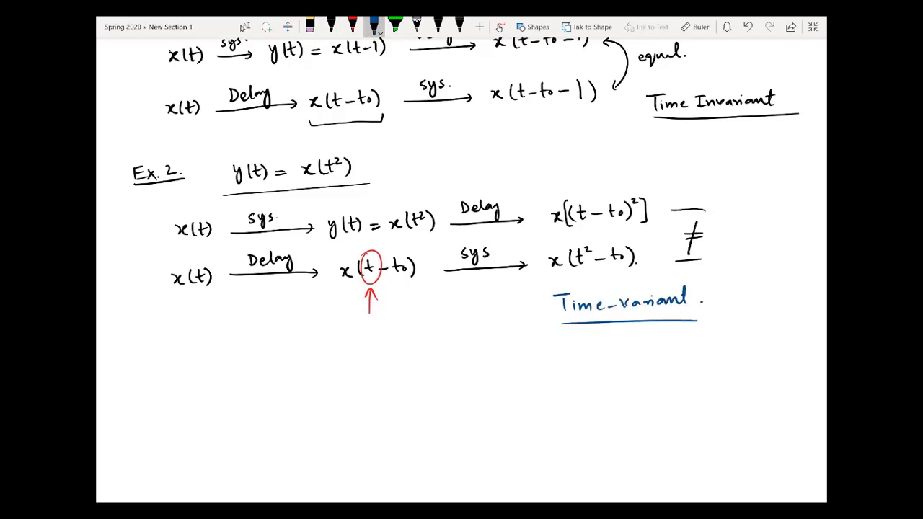